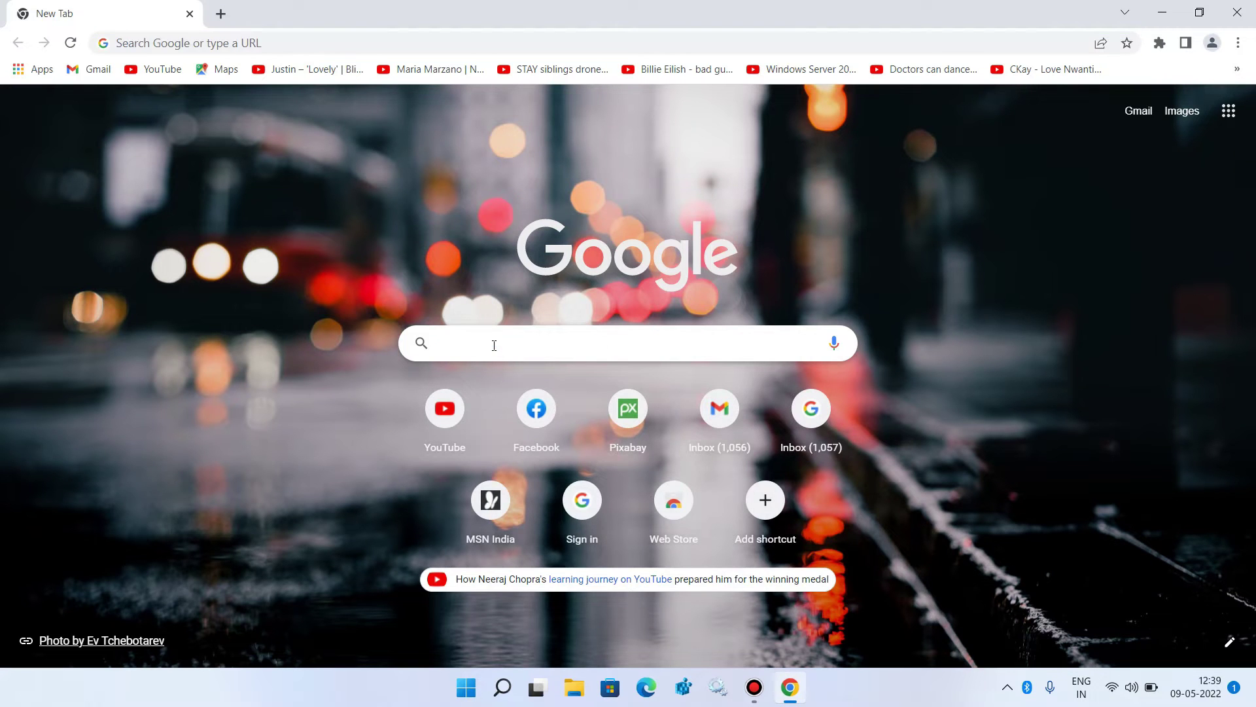
Search Google for 'create gmail account'
text(create )
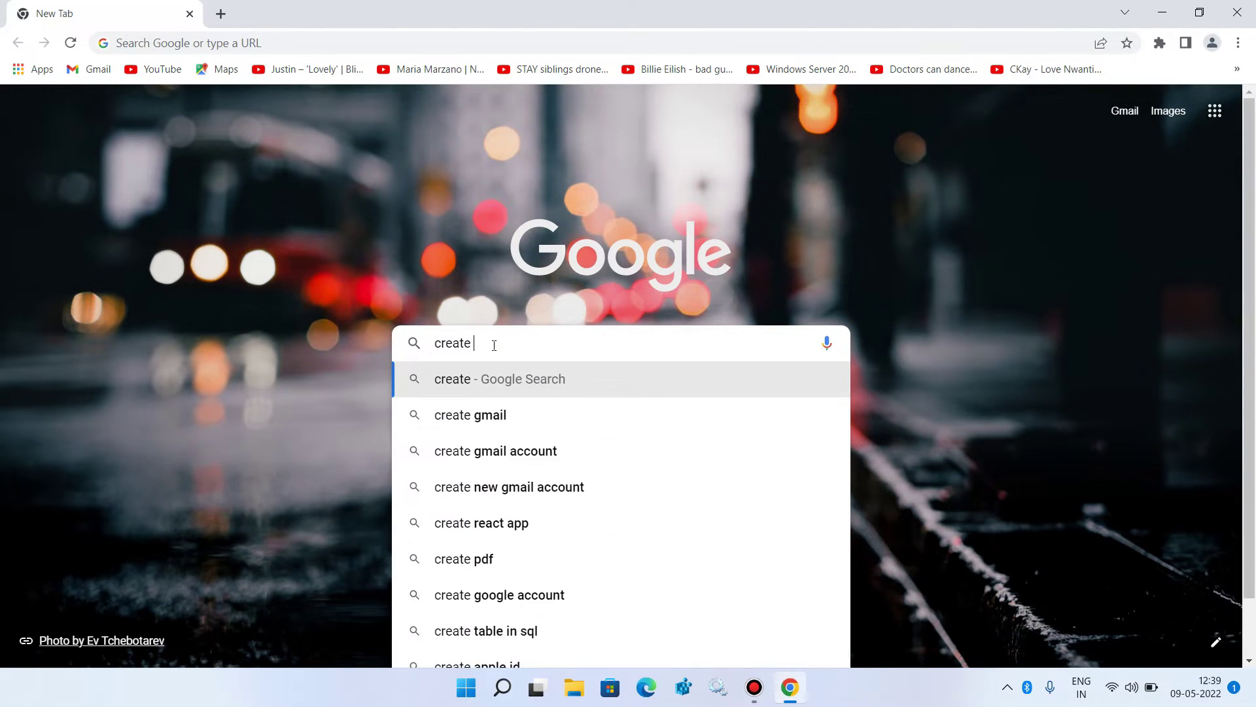
text(gmail a)
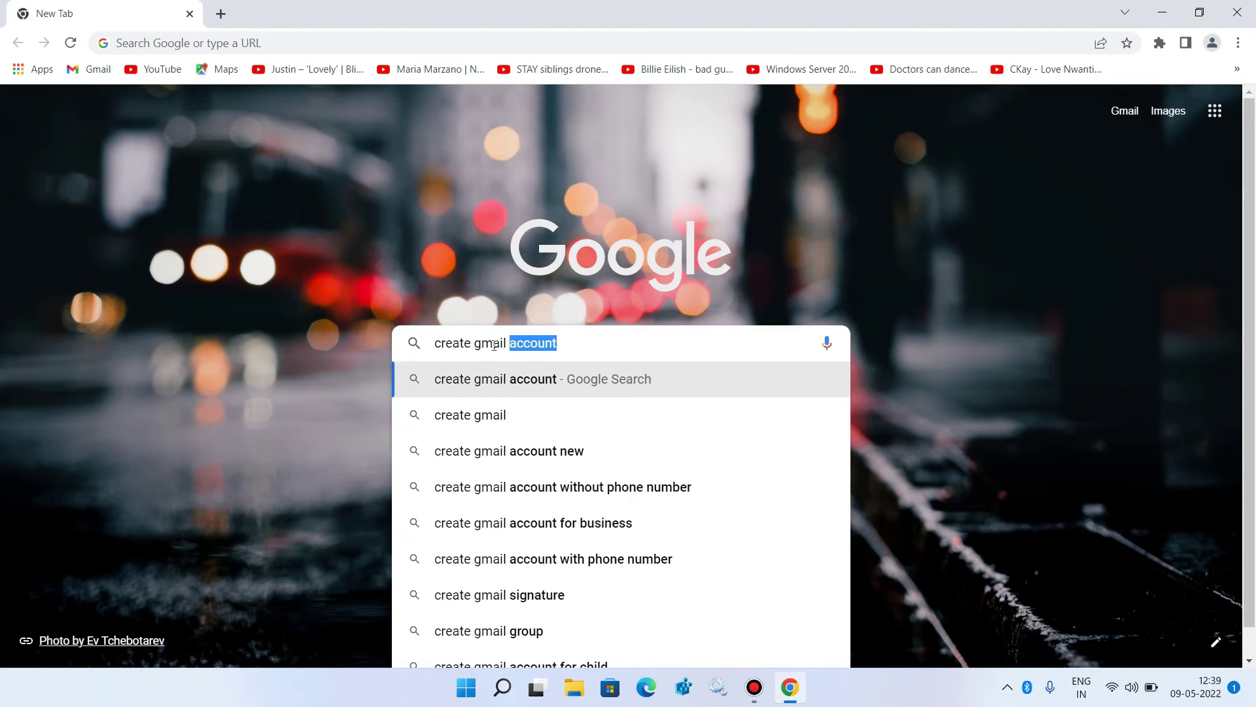
text(ccount)
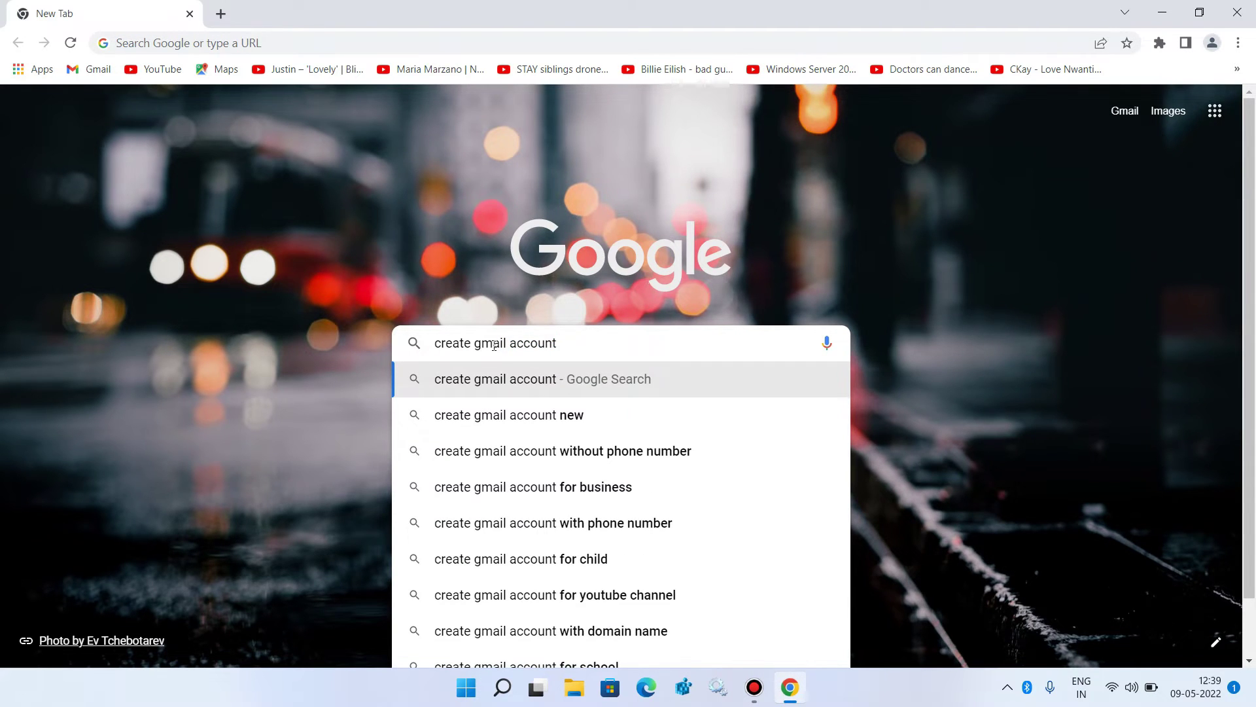
key(Return)
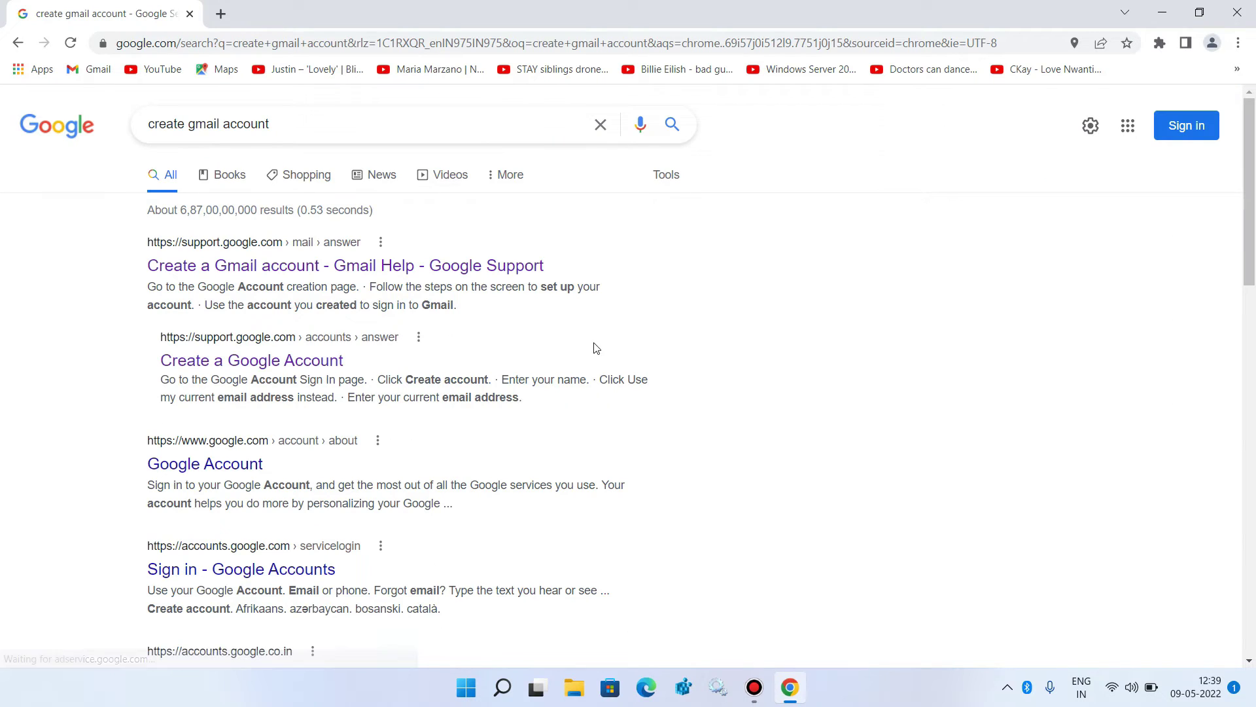
Open the 'Create a Gmail account' Help article and launch its Create an account sign-up form
click(212, 270)
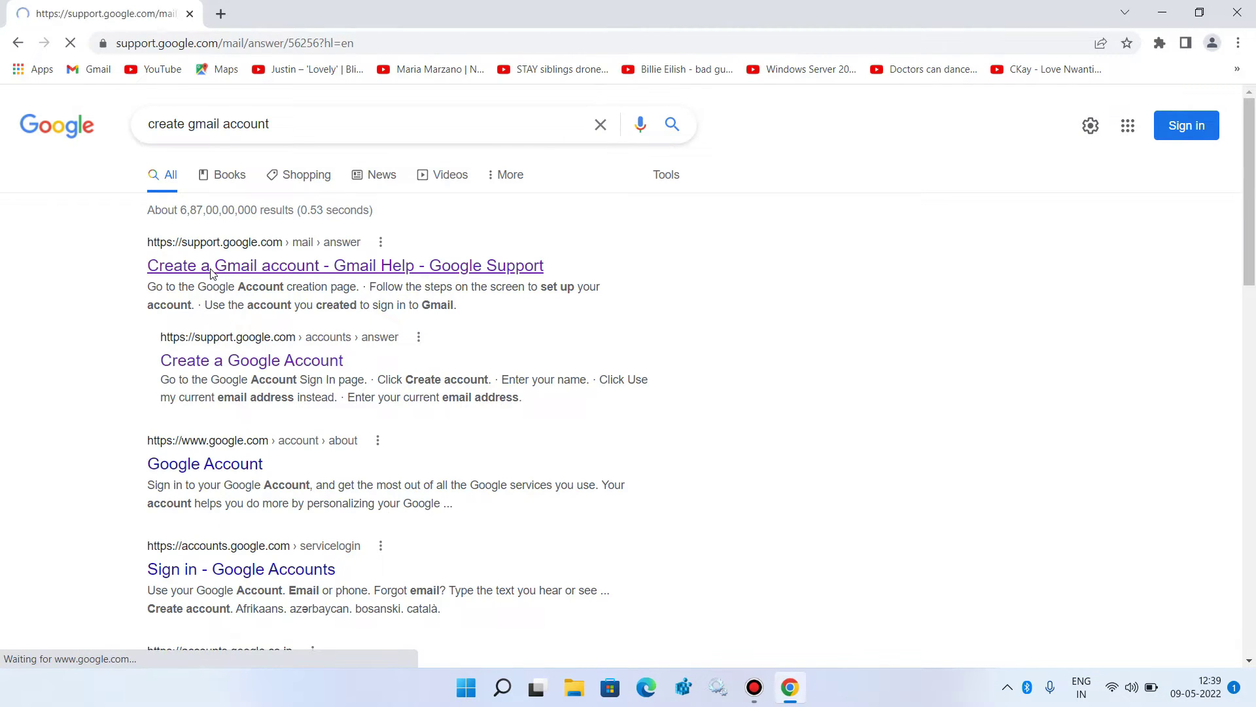
scroll(49, 366, down, 3)
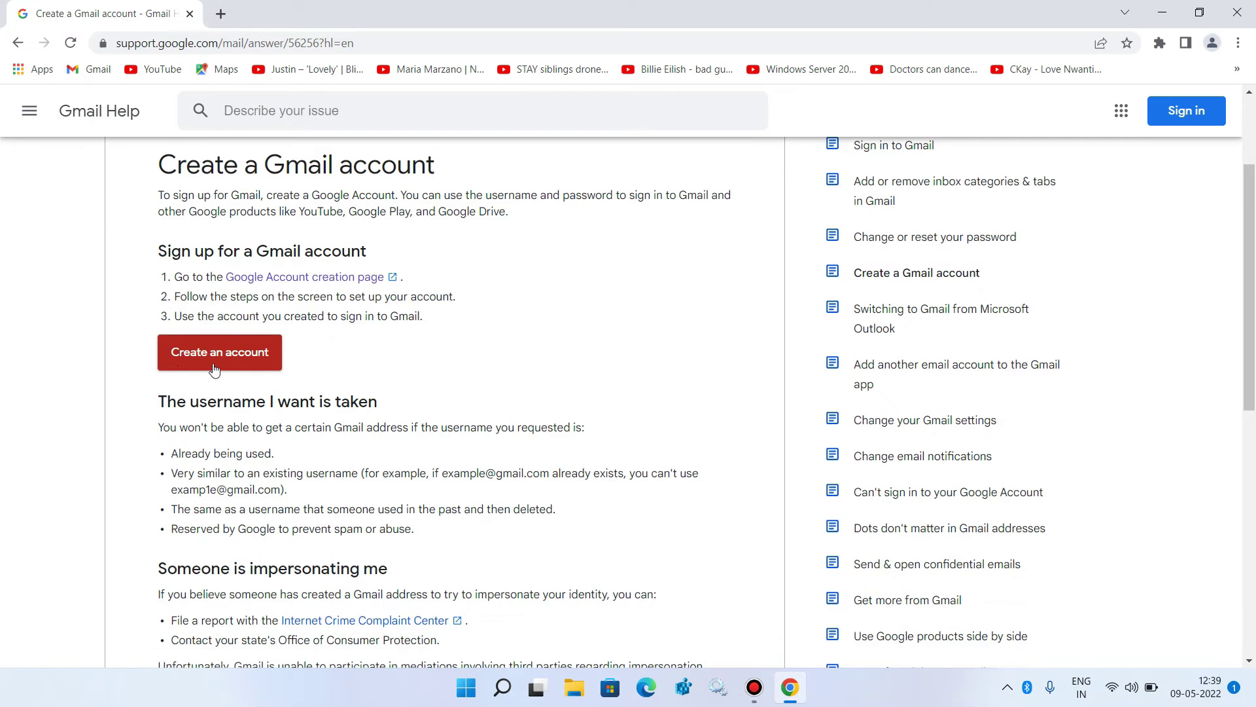
click(221, 359)
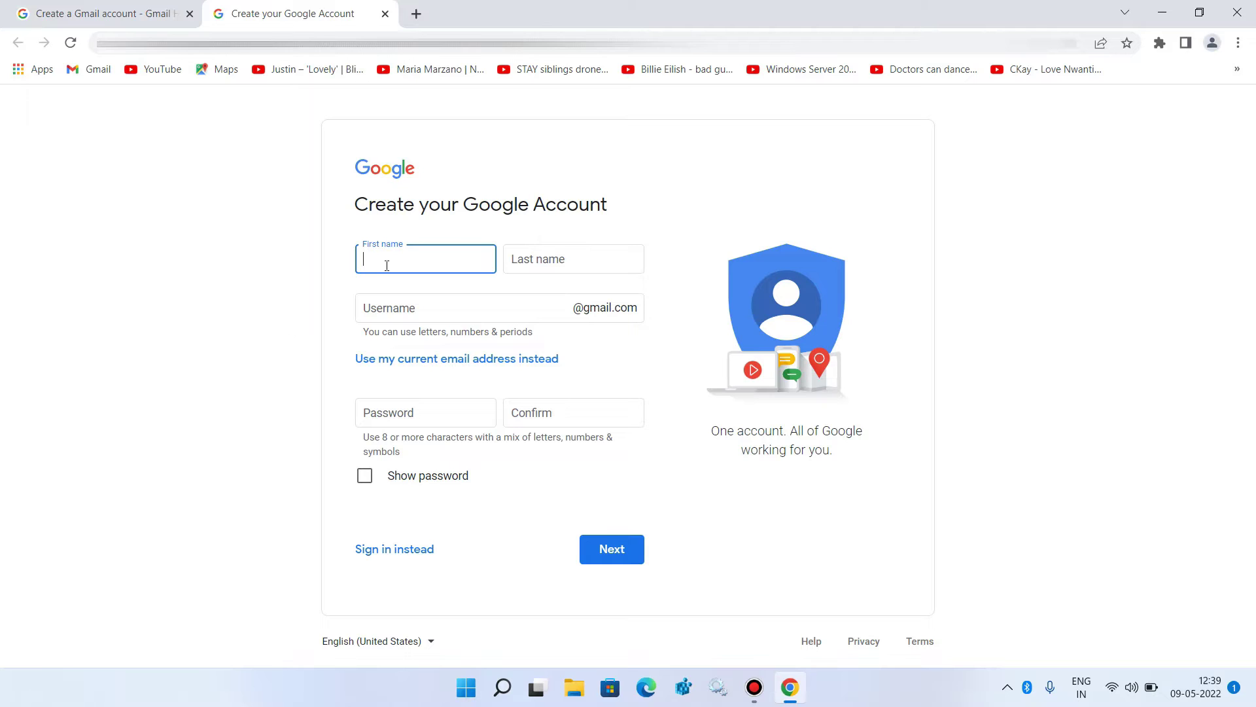
Enter the person's first name and last name in the sign-up form
click(535, 261)
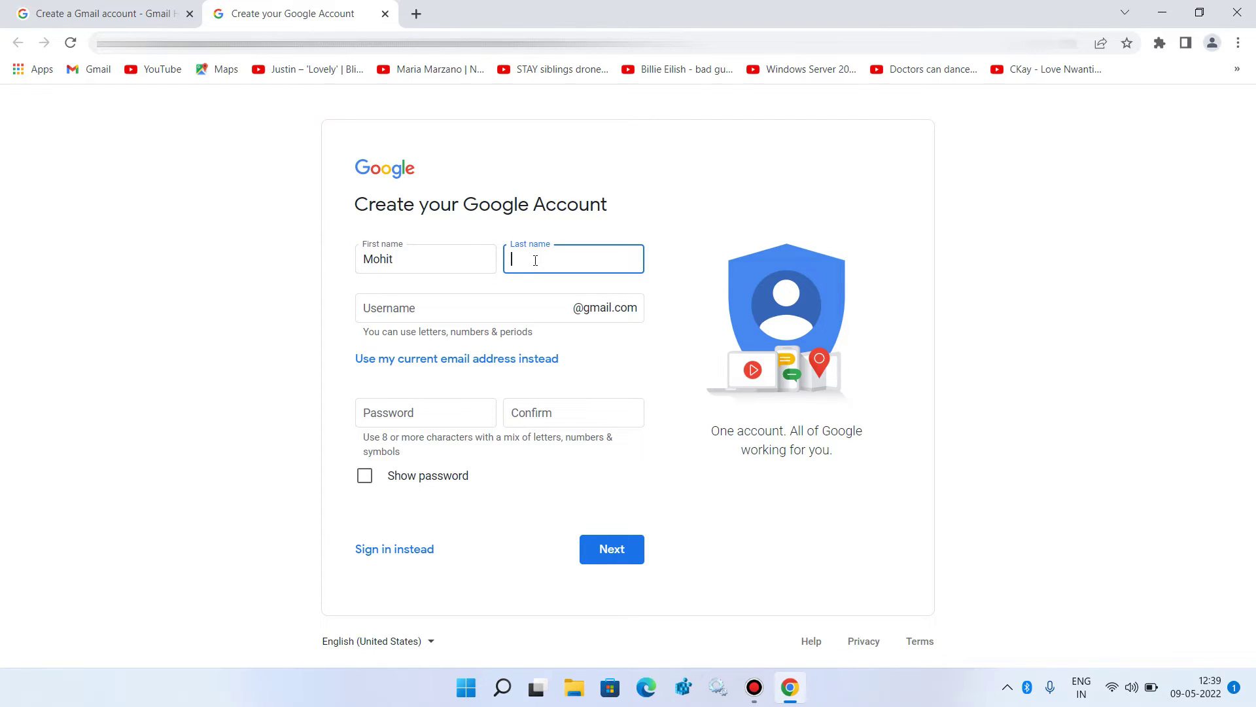
click(274, 321)
Choose the desired username and enter the password, then retype it to confirm
click(378, 308)
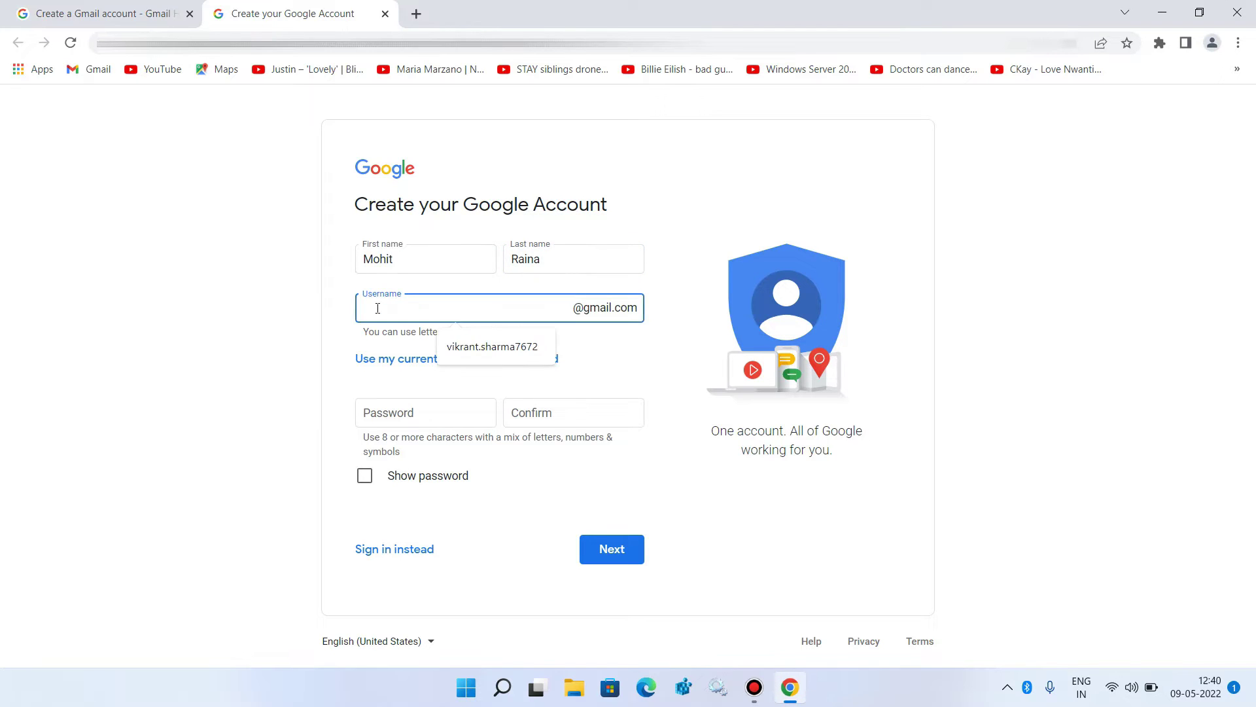
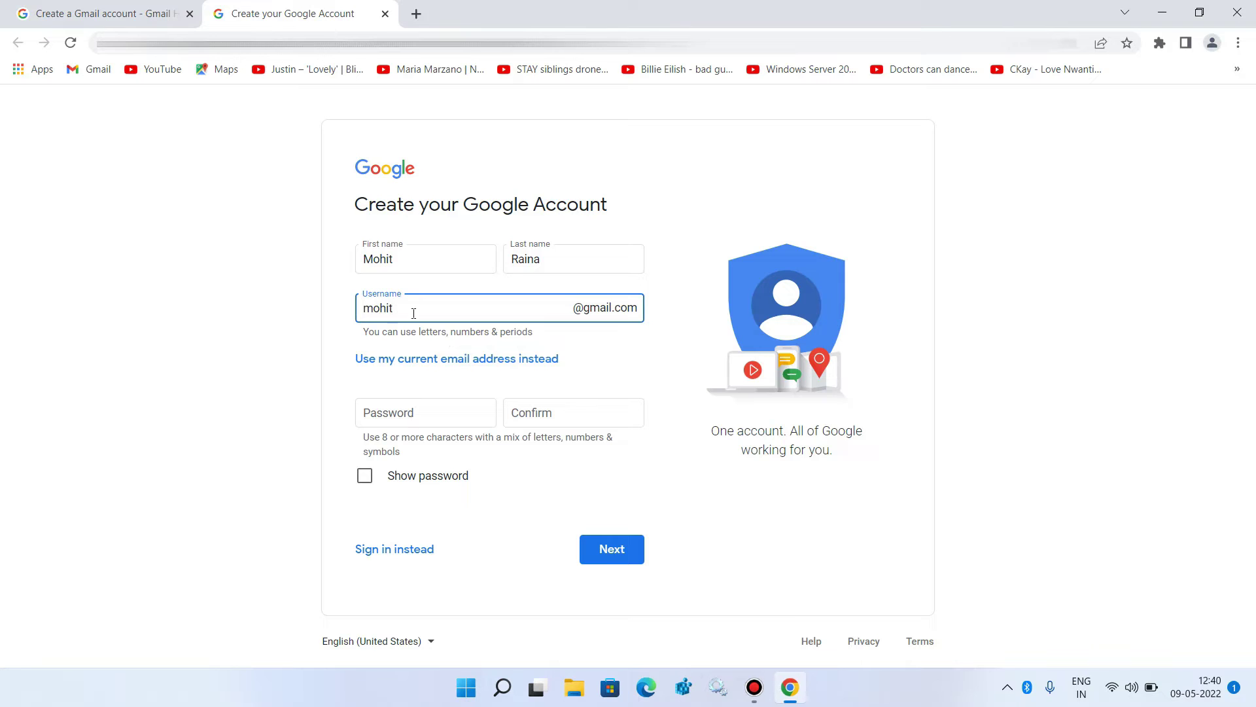
key(Tab)
text(••)
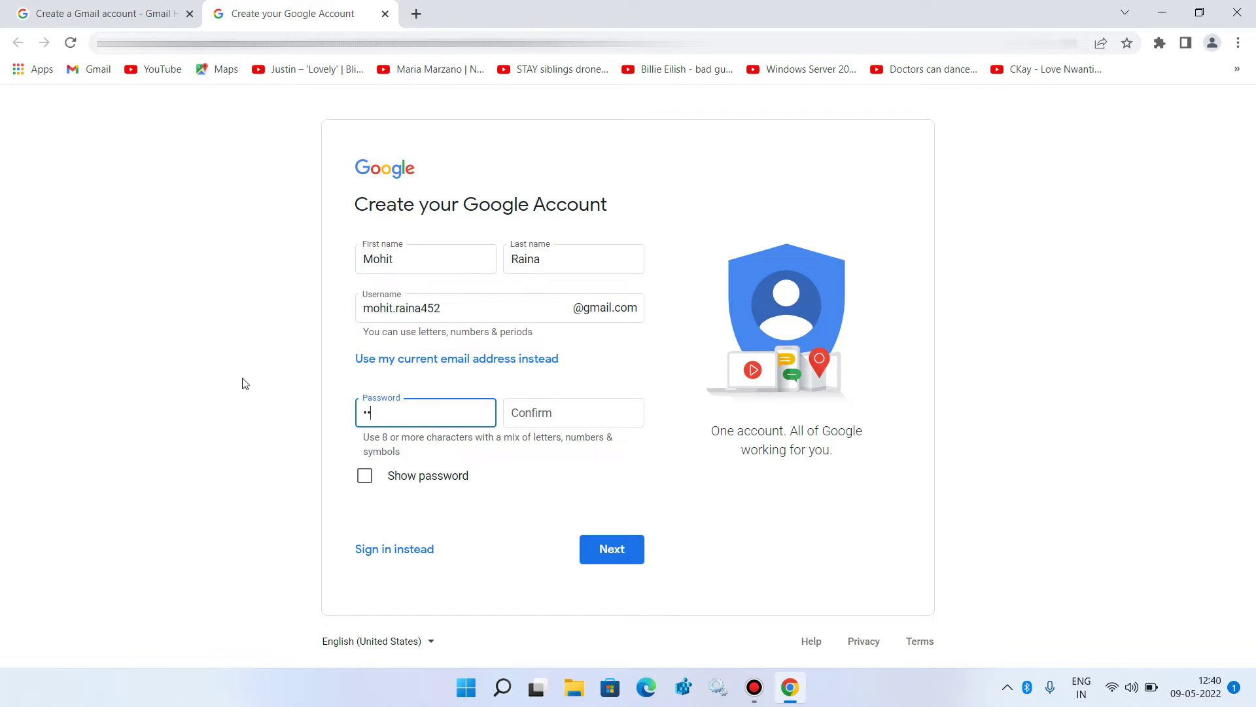
text(•••••••)
click(547, 417)
text(•••••)
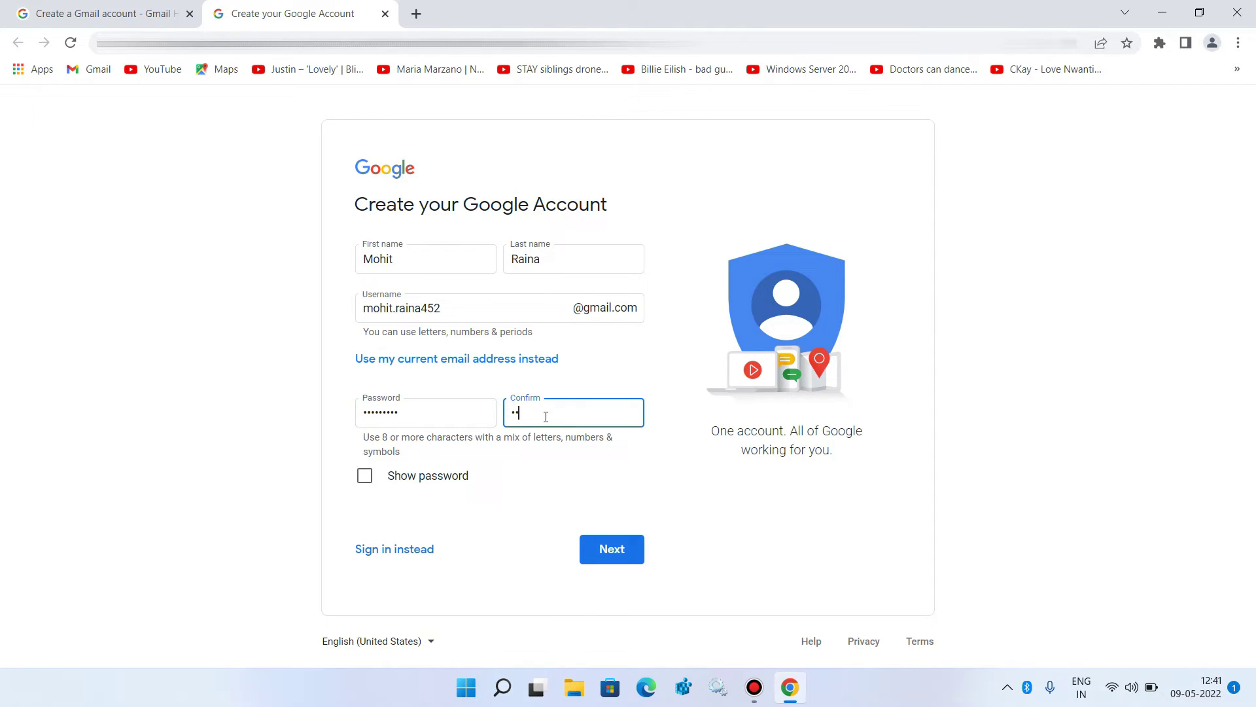
text(••••)
Submit the form, enter the phone number, and verify it with the texted six-digit code
click(615, 546)
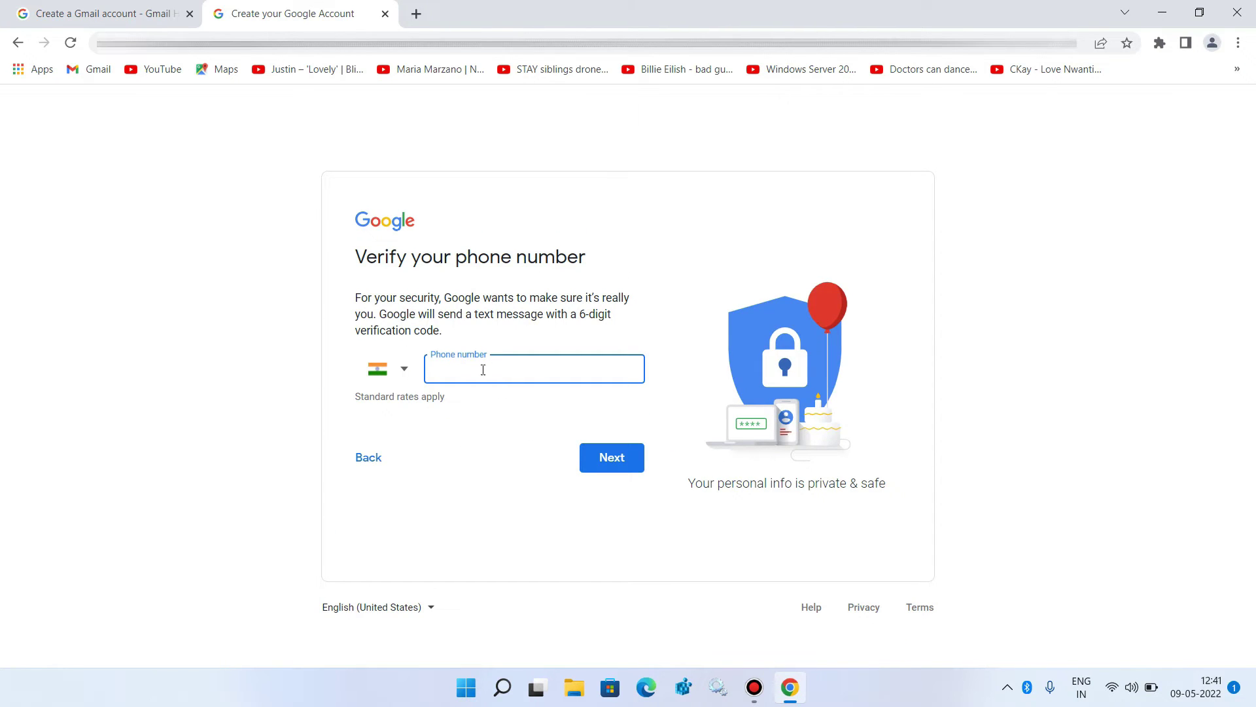
text(8)
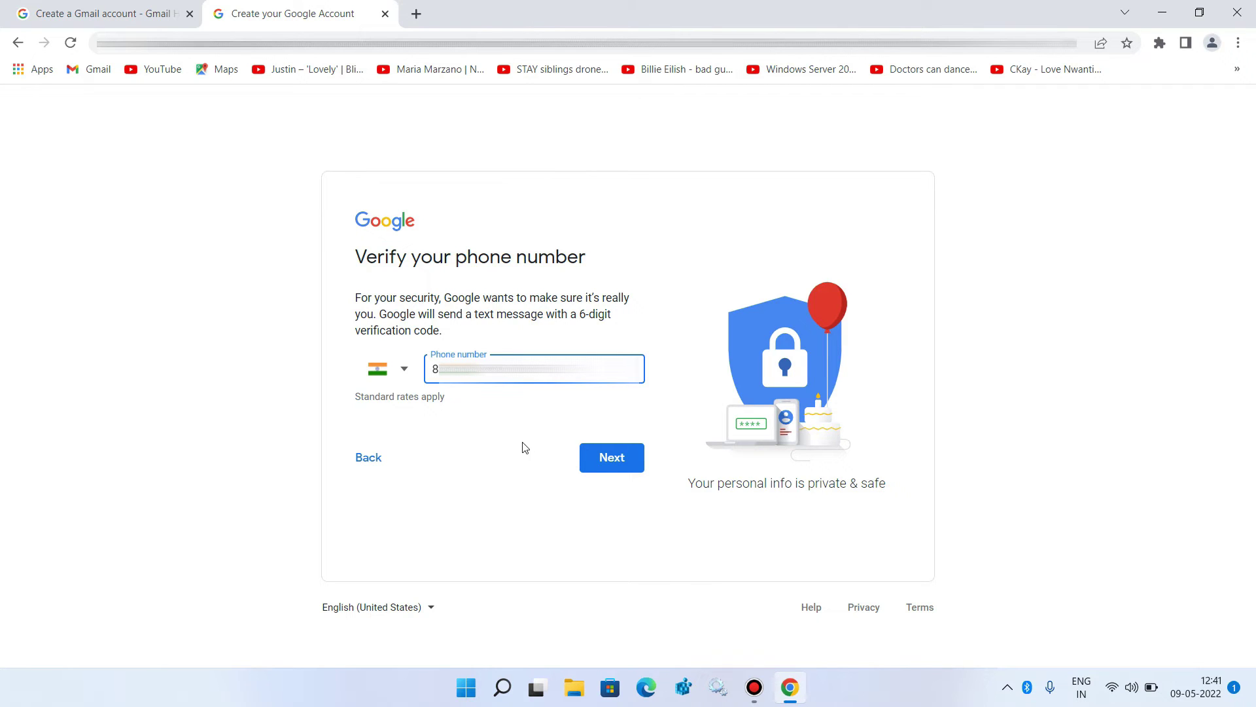
click(609, 460)
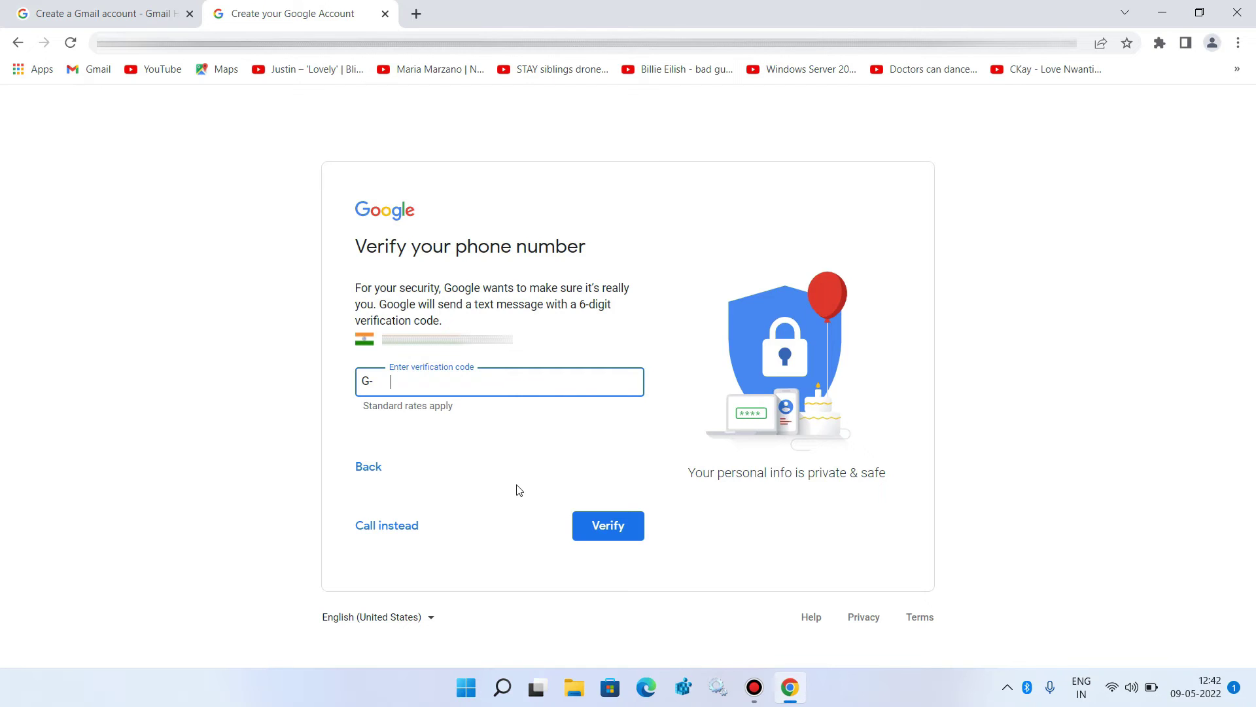
click(589, 538)
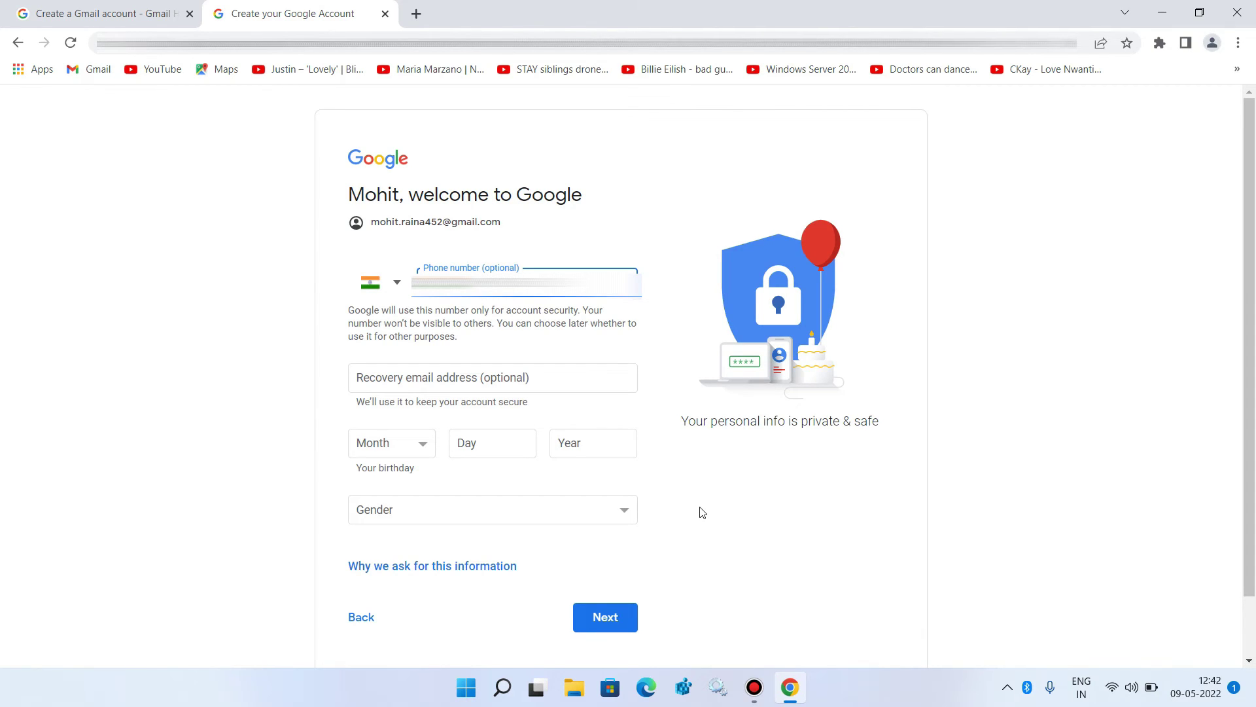
click(425, 452)
click(390, 555)
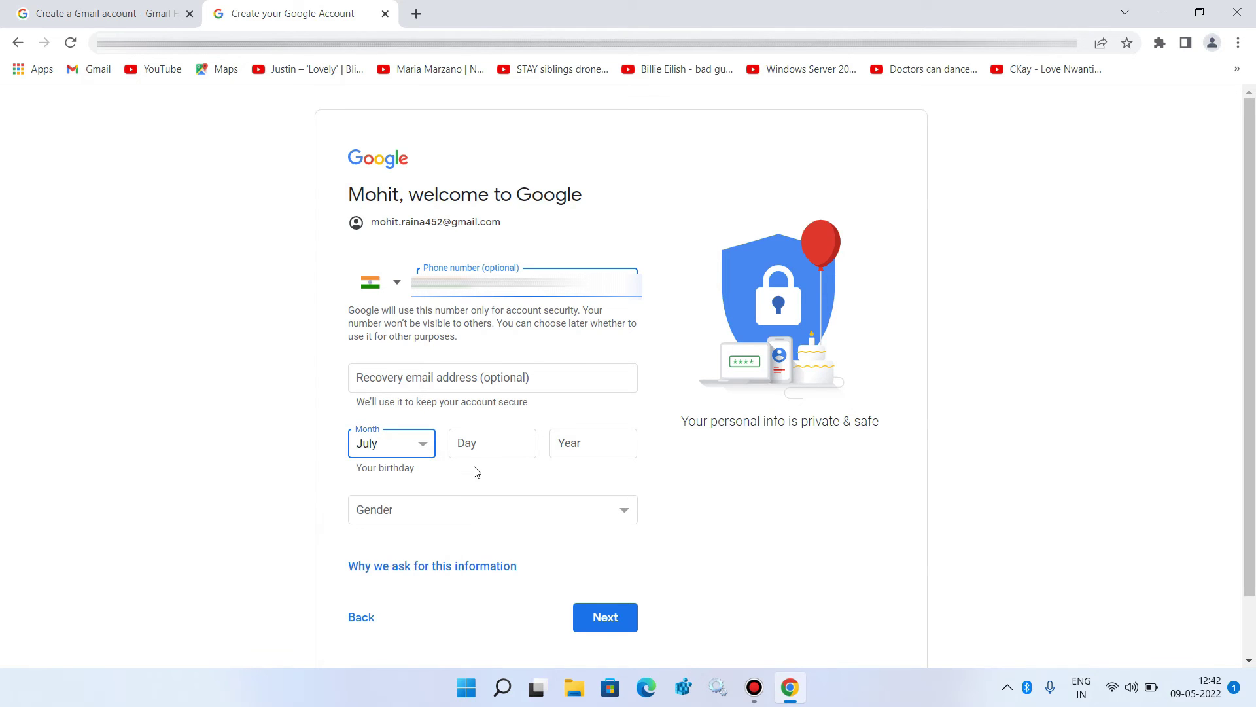
click(478, 442)
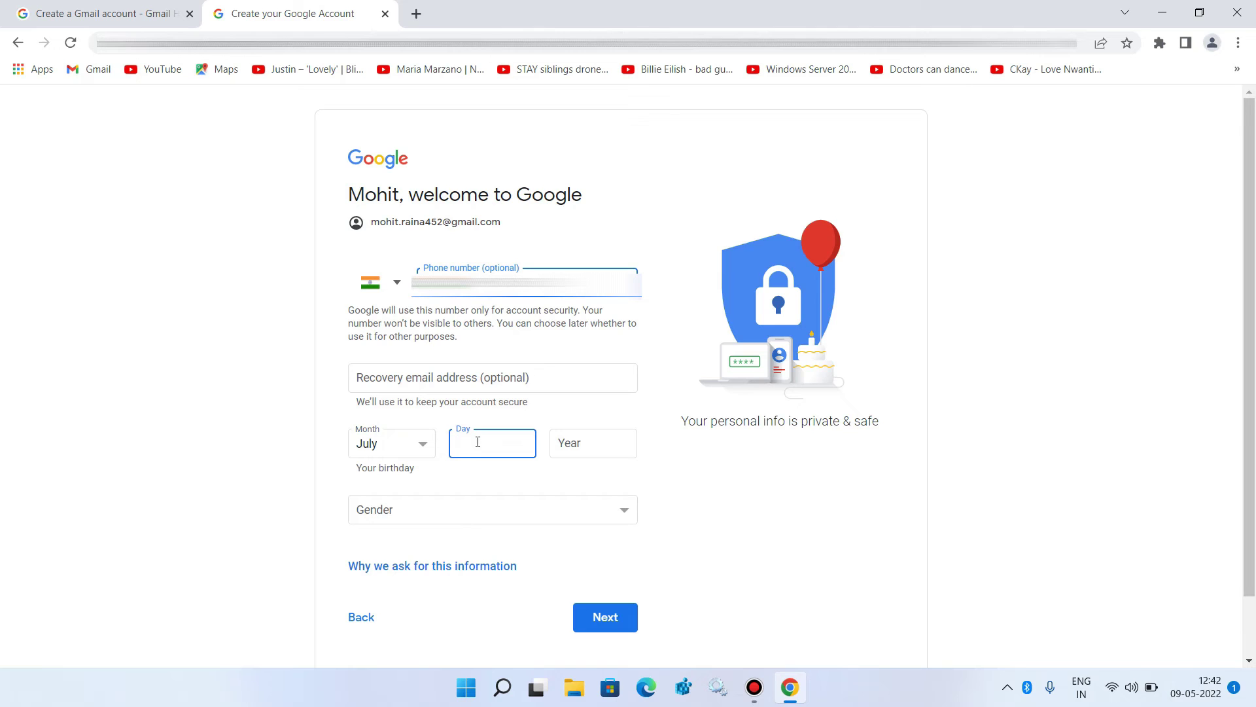
text(2)
click(585, 443)
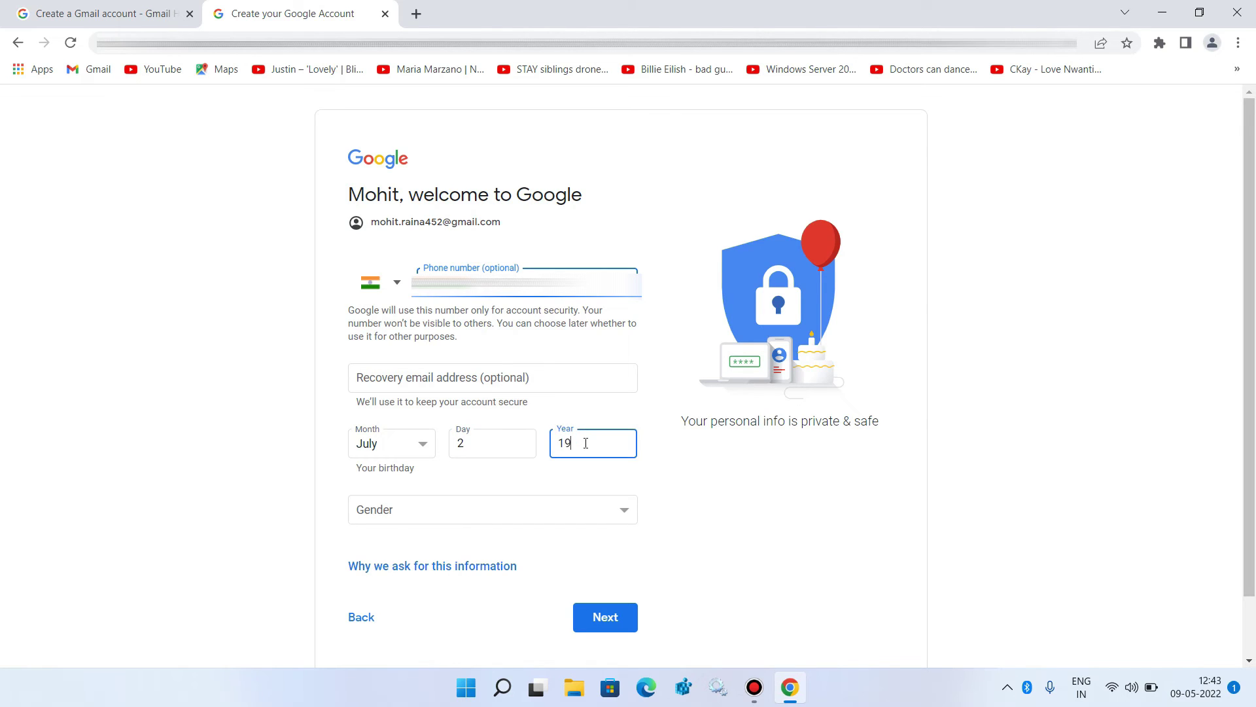
click(589, 514)
click(404, 547)
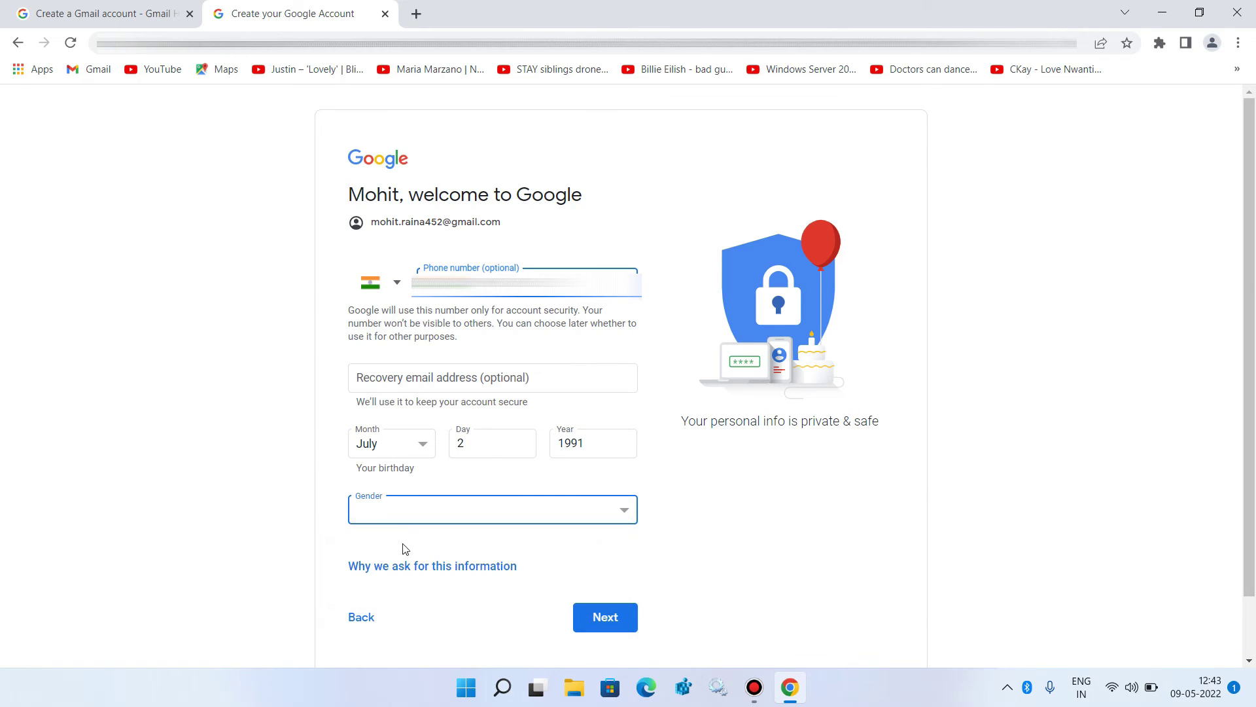
click(609, 621)
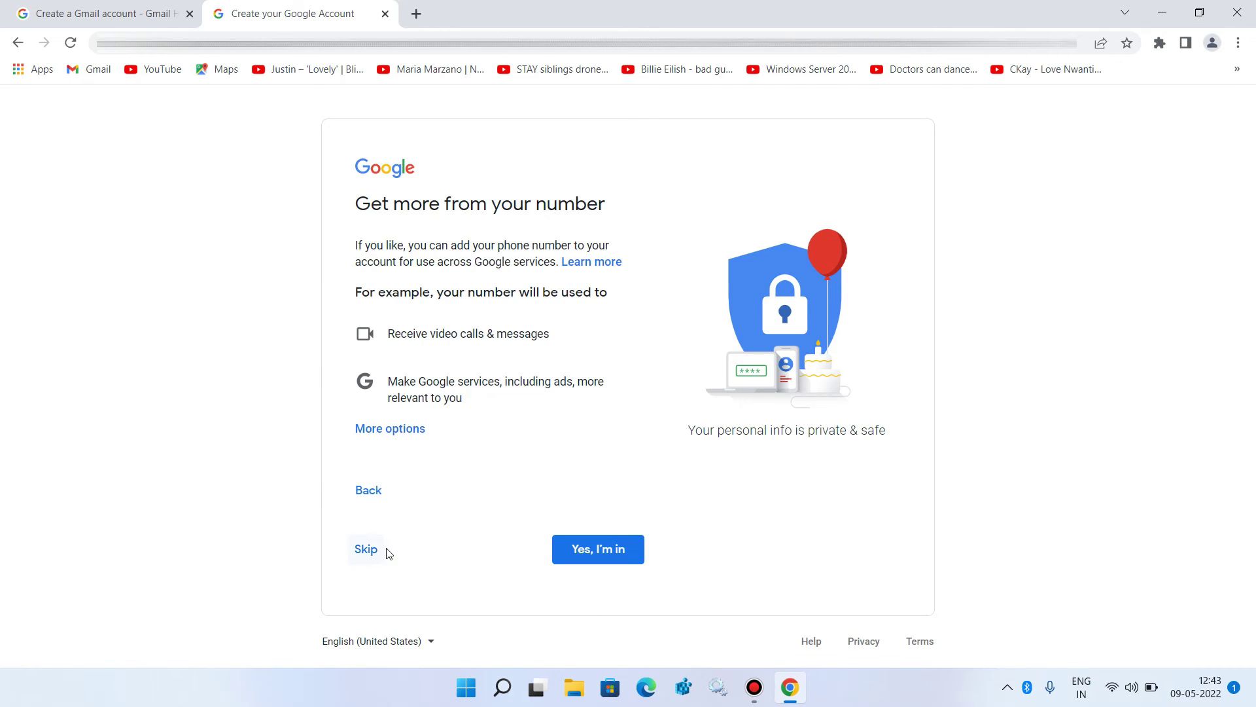
Skip the phone-number offer and agree to the Privacy and Terms to create the account
click(368, 556)
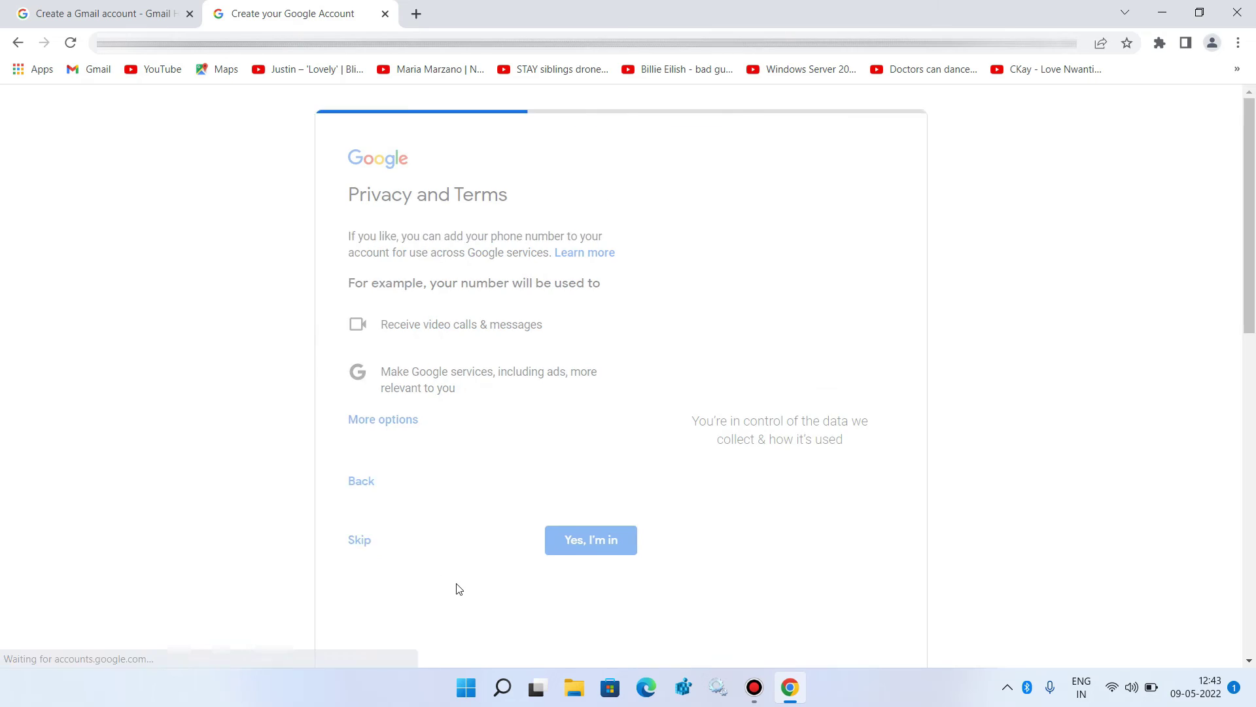
scroll(556, 592, down, 3)
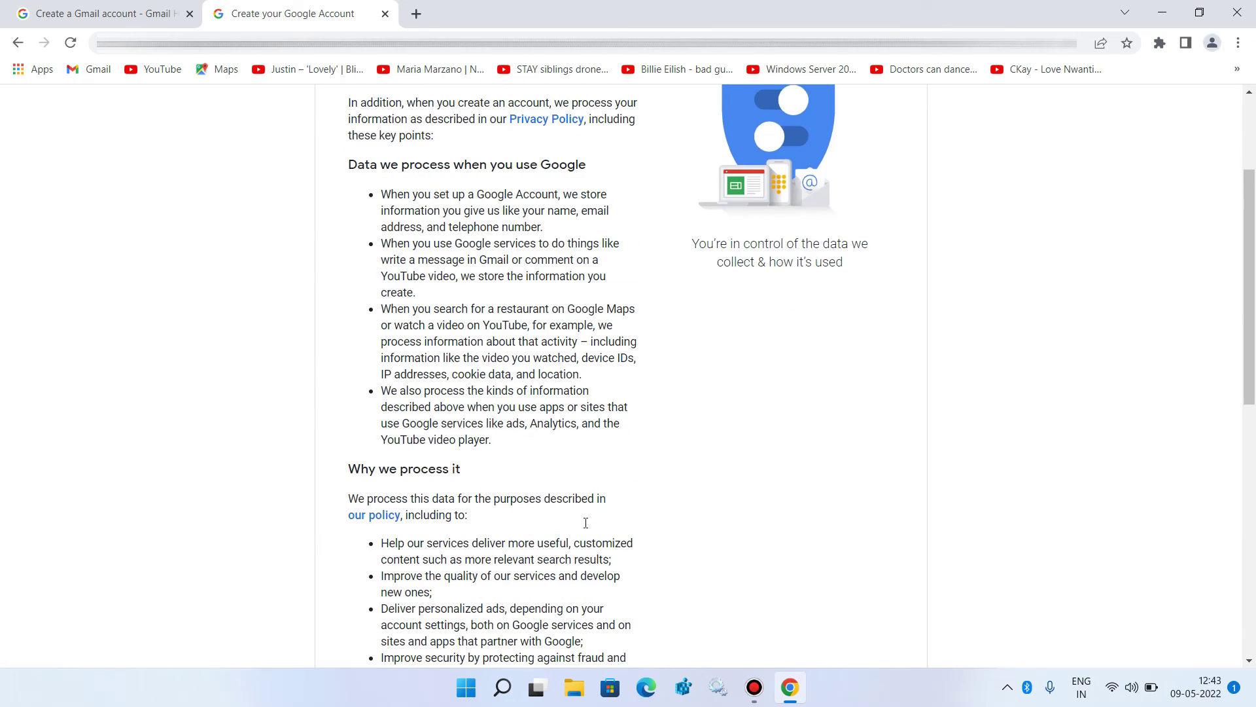
scroll(585, 556, up, 3)
scroll(586, 522, down, 12)
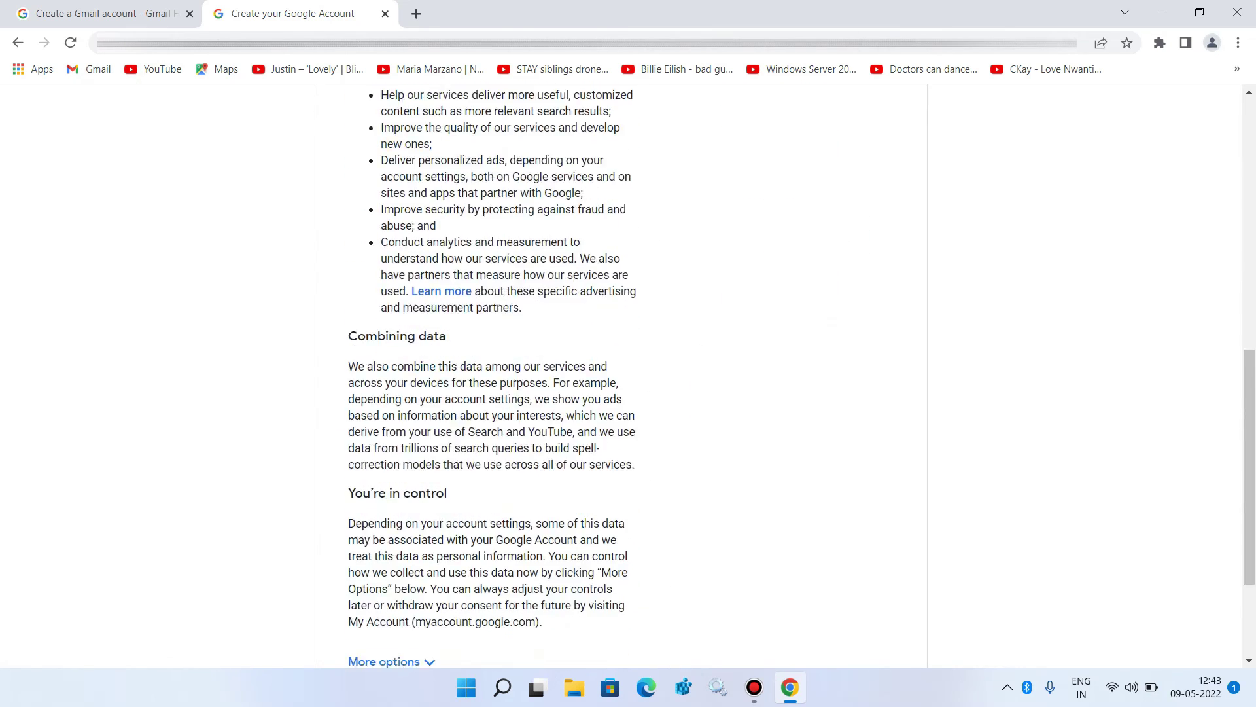
scroll(589, 527, down, 1)
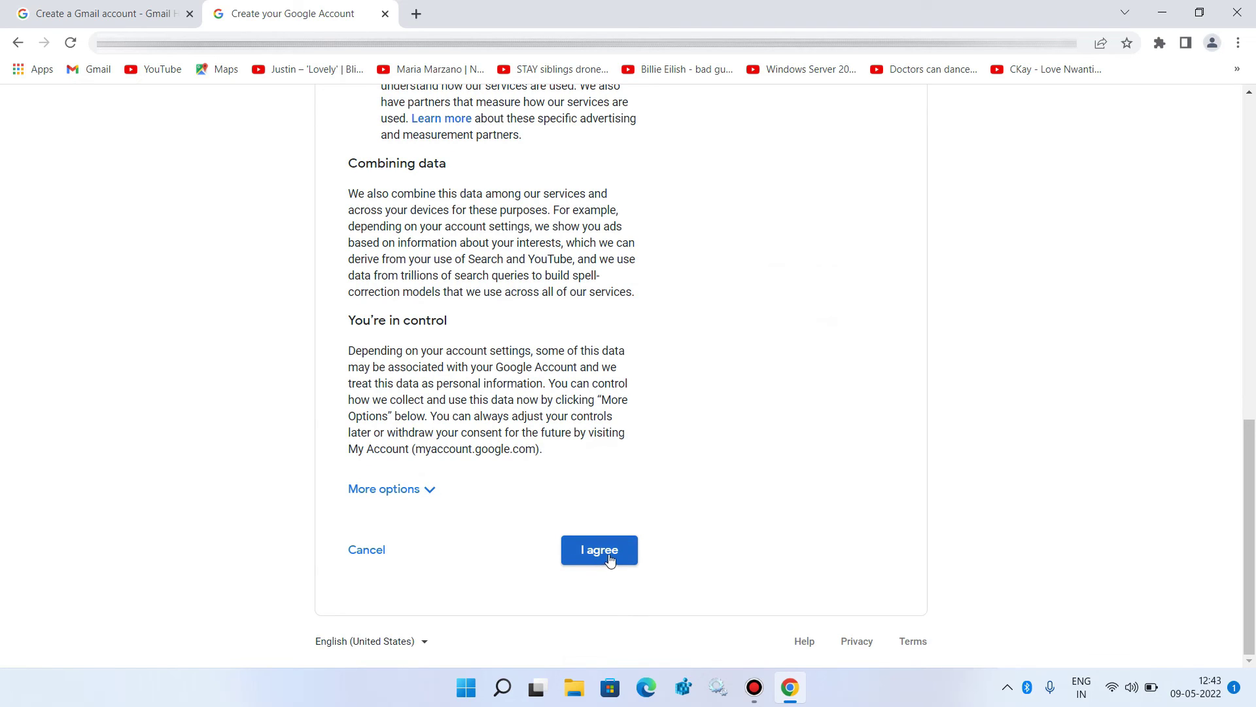
click(597, 557)
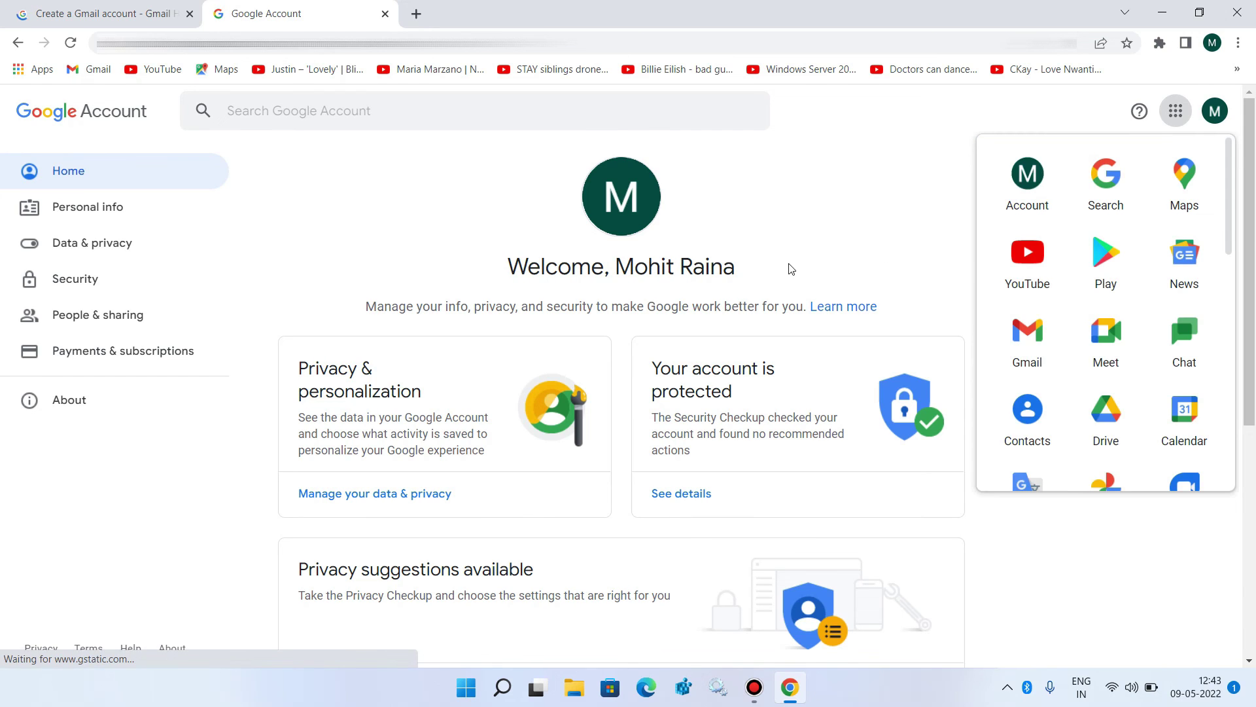
Open Gmail from the Google apps grid to view the new inbox
click(1176, 118)
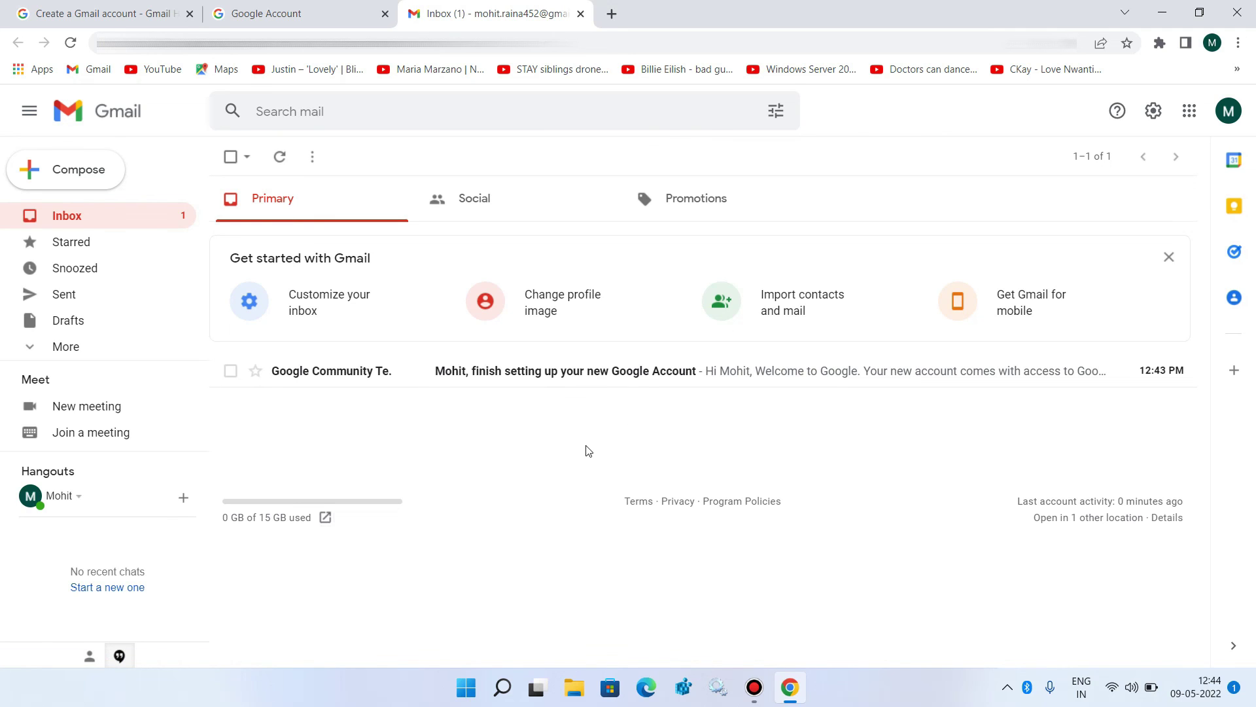
Minimize the Chrome window to show the desktop
click(1162, 12)
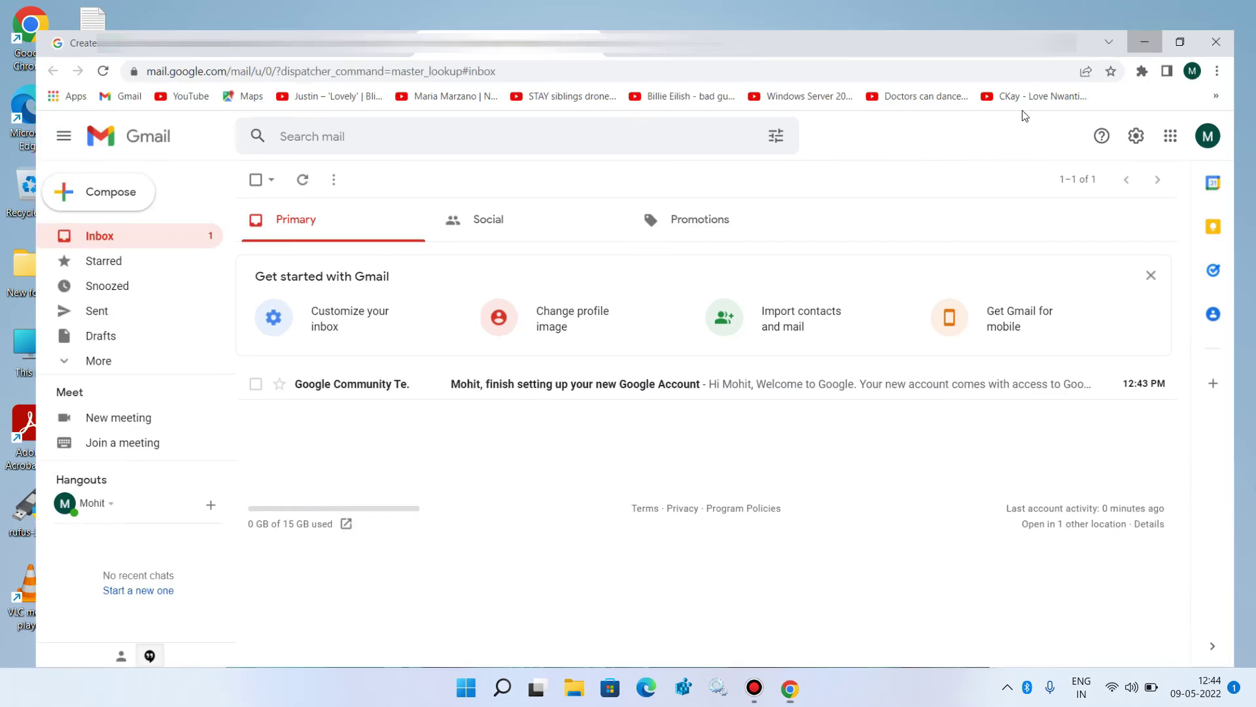